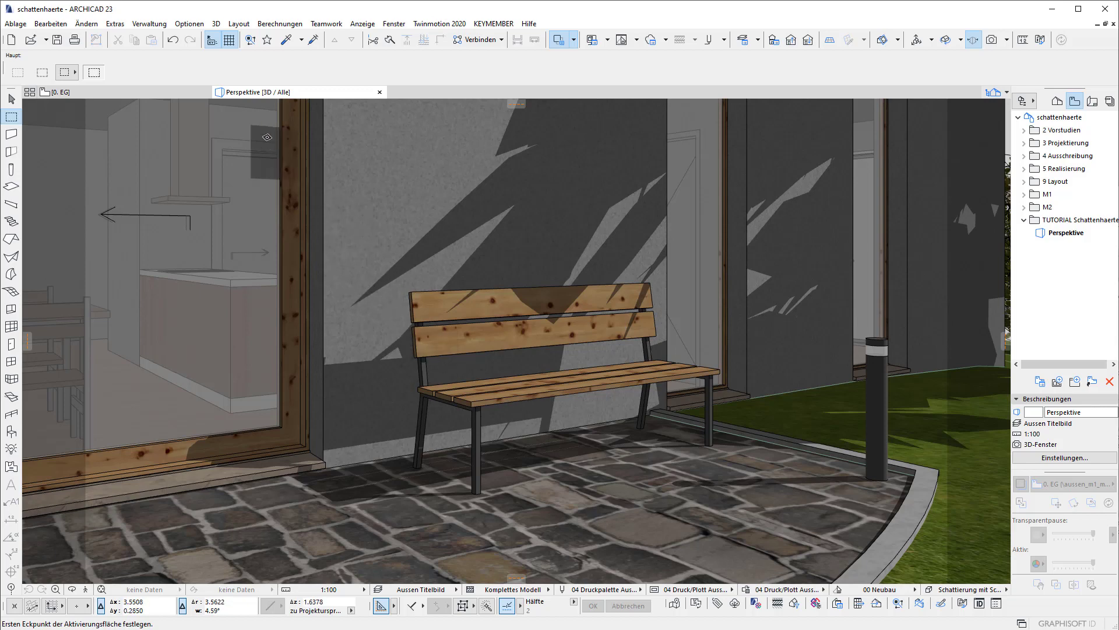
Render the bench scene in CineRender using the current sunny exterior Photorealistik-Einstellungen
click(216, 24)
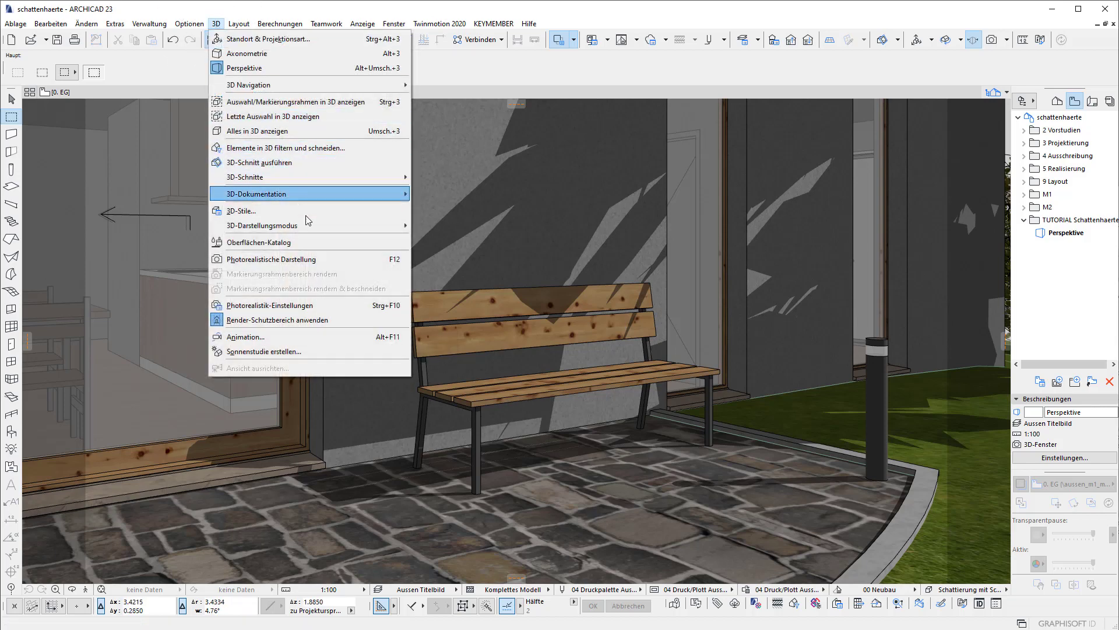
click(328, 303)
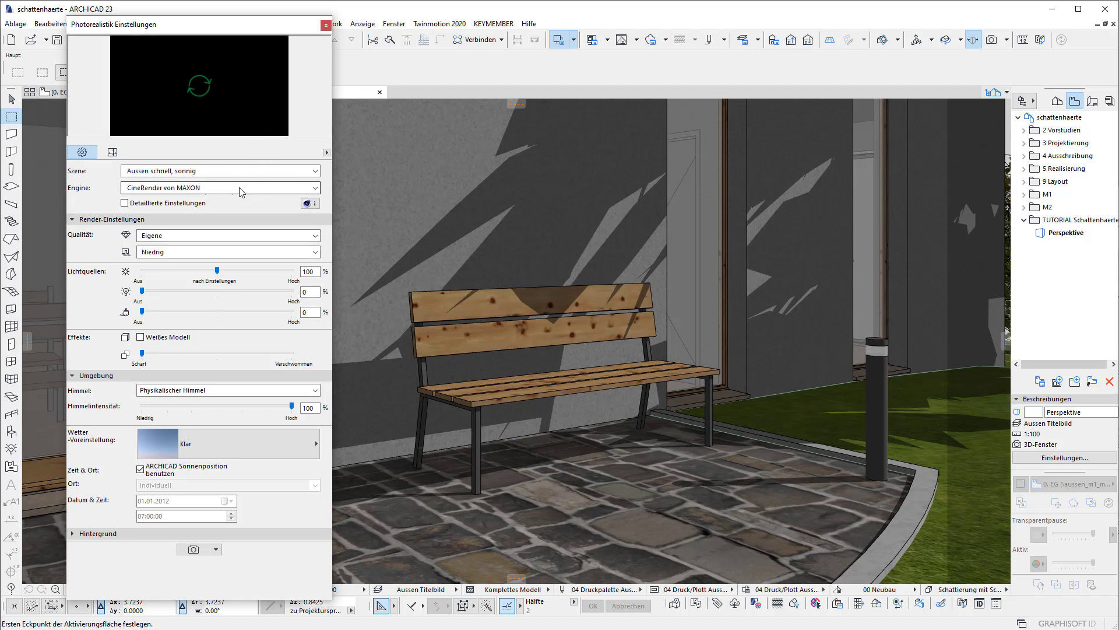
click(243, 395)
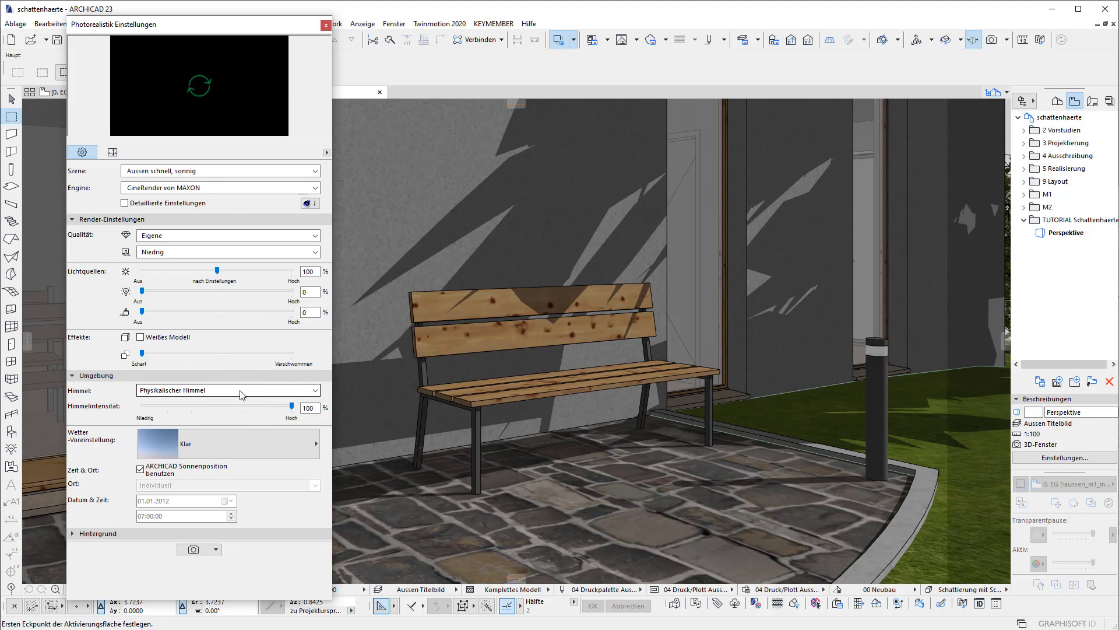
click(193, 550)
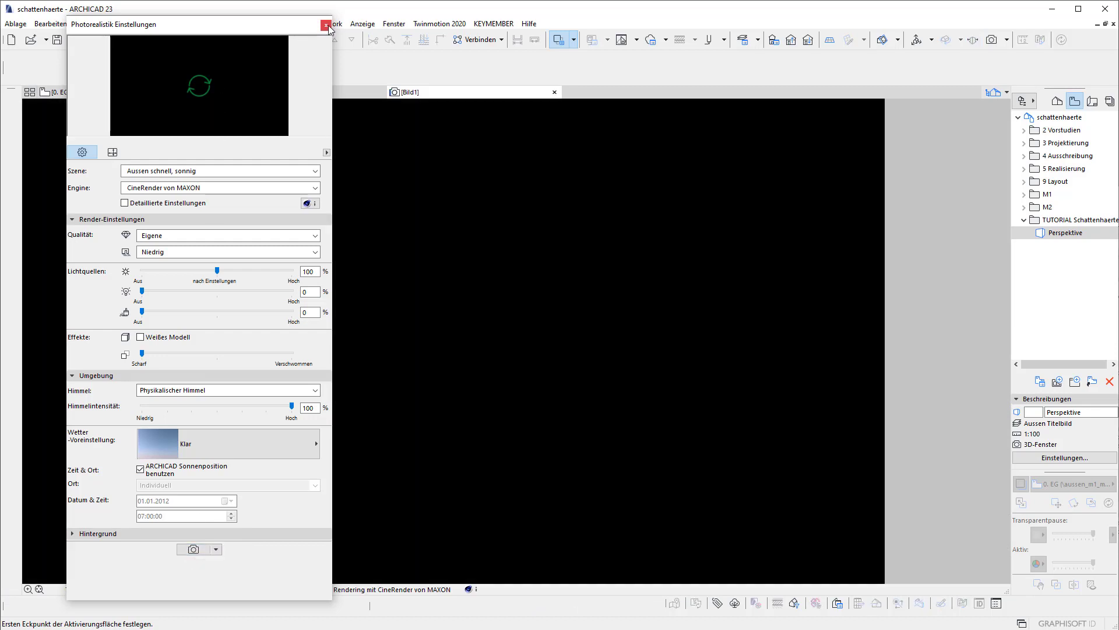
click(327, 27)
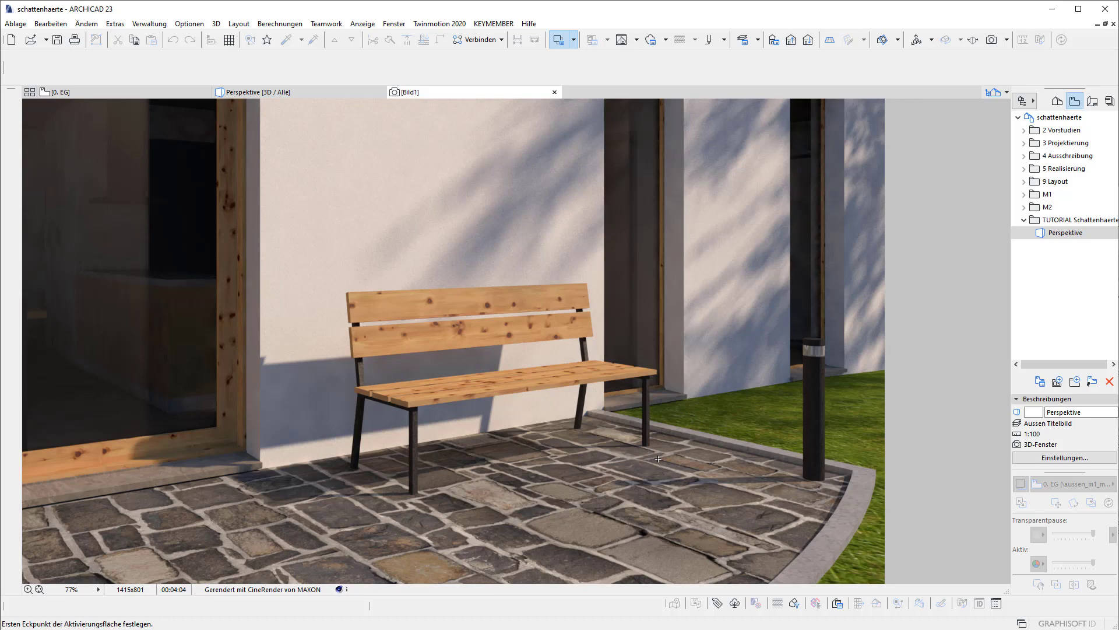
From the Perspektive view, reopen Photorealistik-Einstellungen with Detaillierte Einstellungen enabled
click(282, 91)
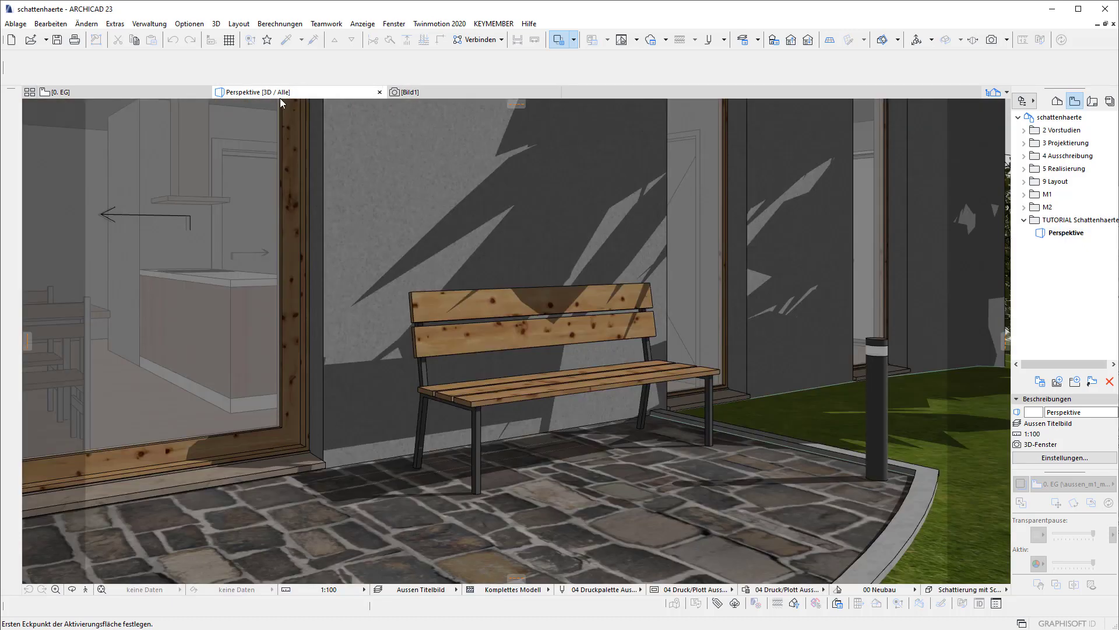
click(216, 23)
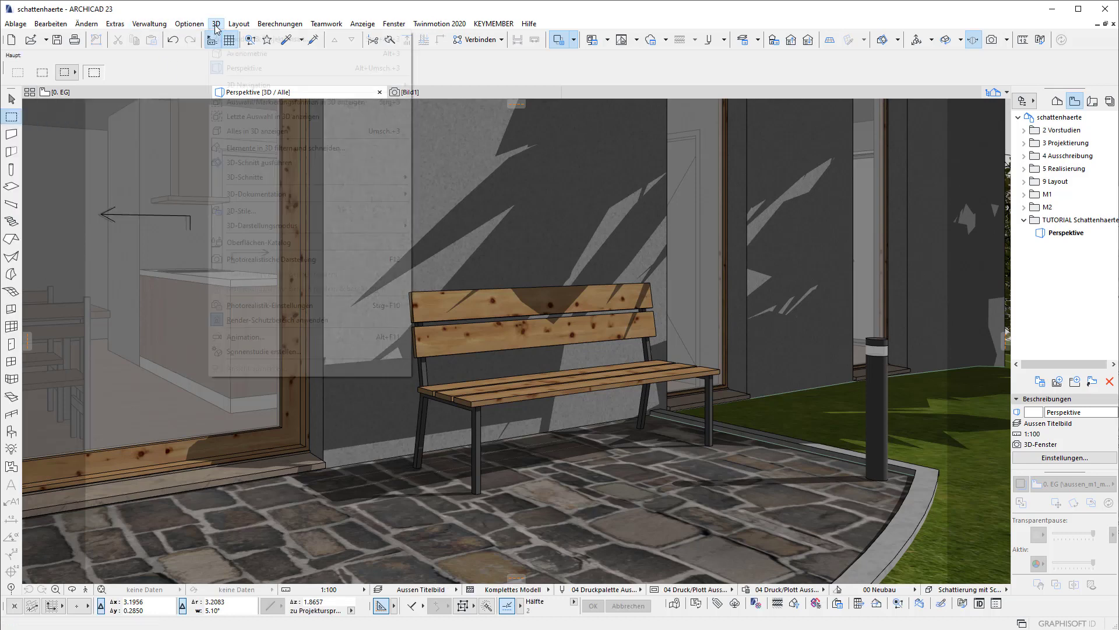
click(275, 302)
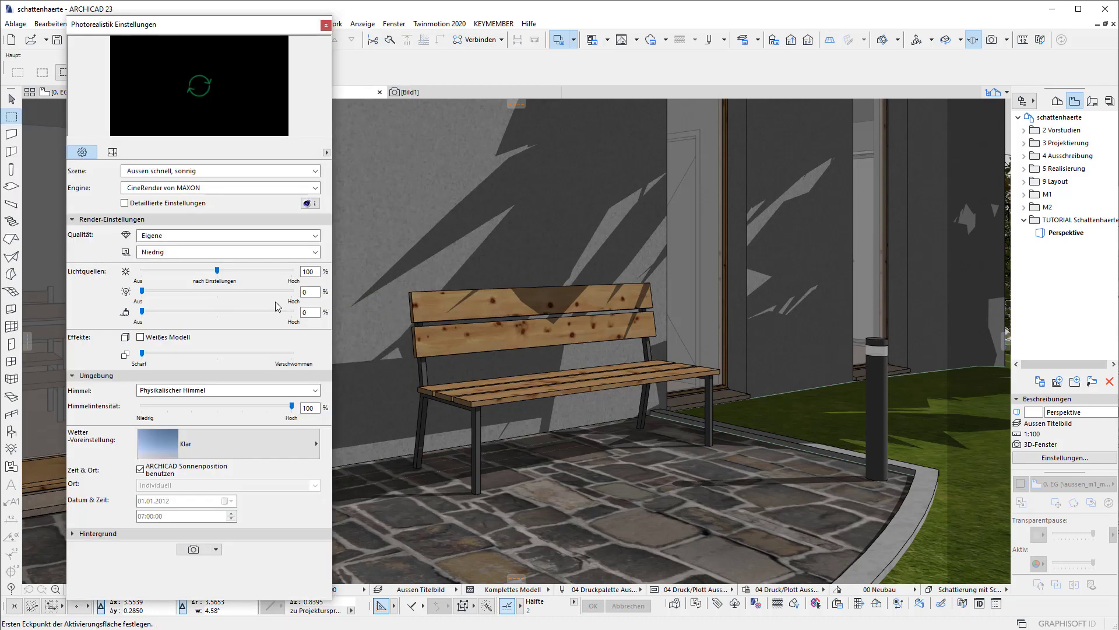
click(141, 203)
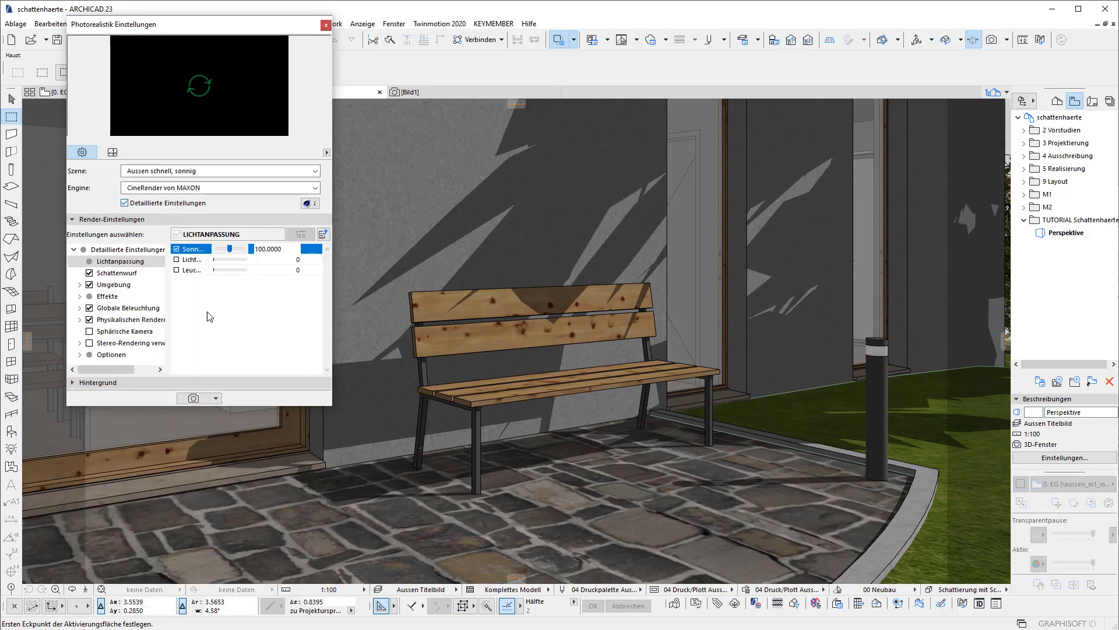
Enlarge the settings dialog and expand Umgebung > Physikalischer Himmel > Sonne
drag(332, 409, 483, 557)
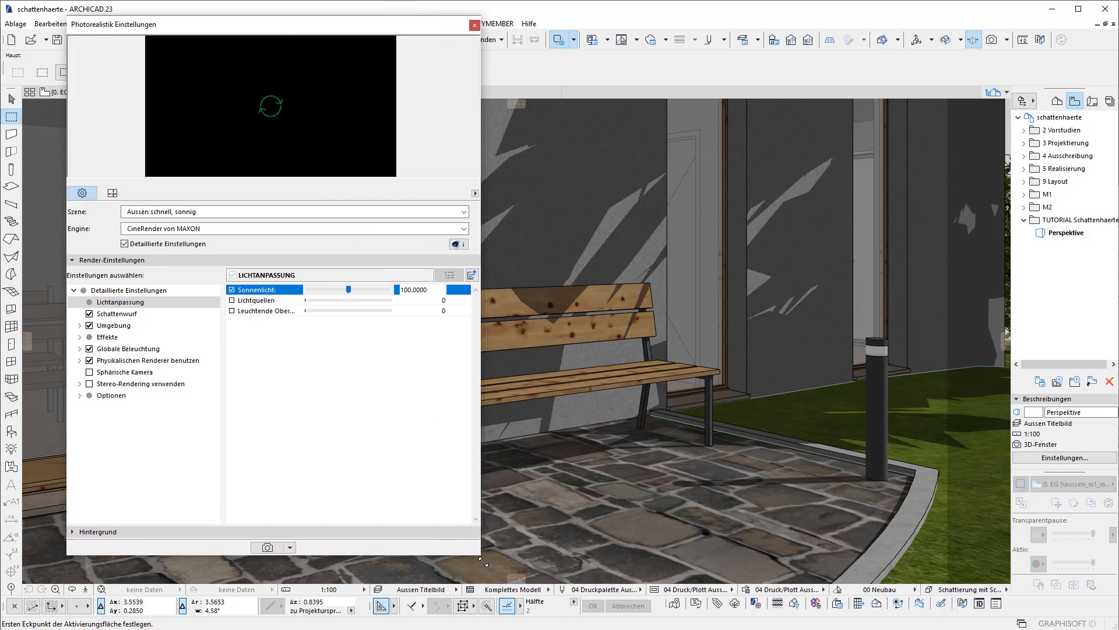
click(79, 326)
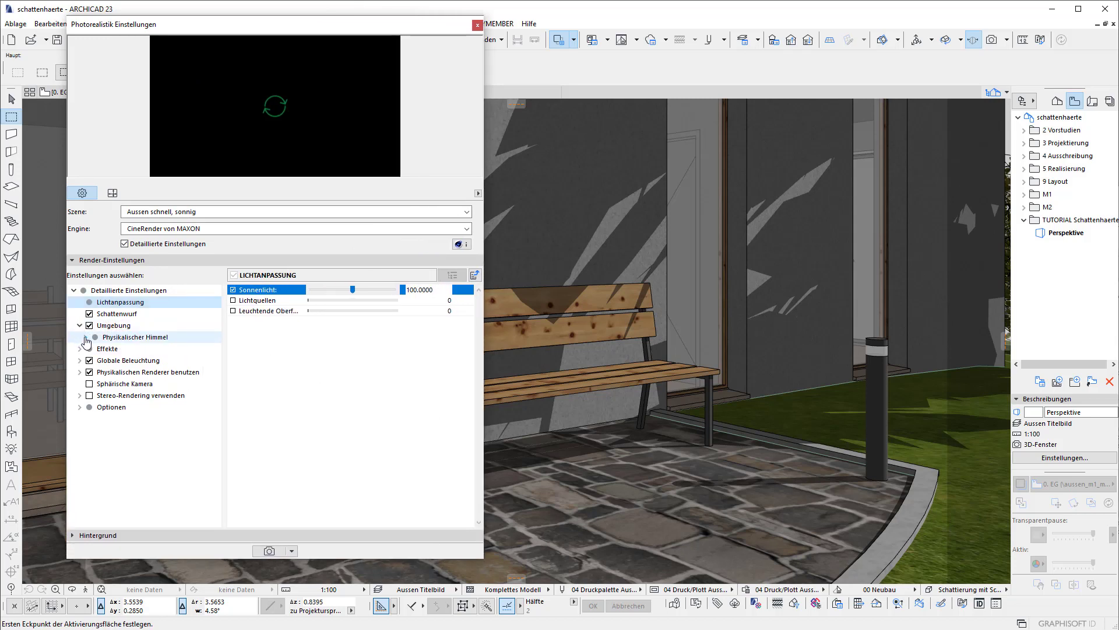
click(86, 337)
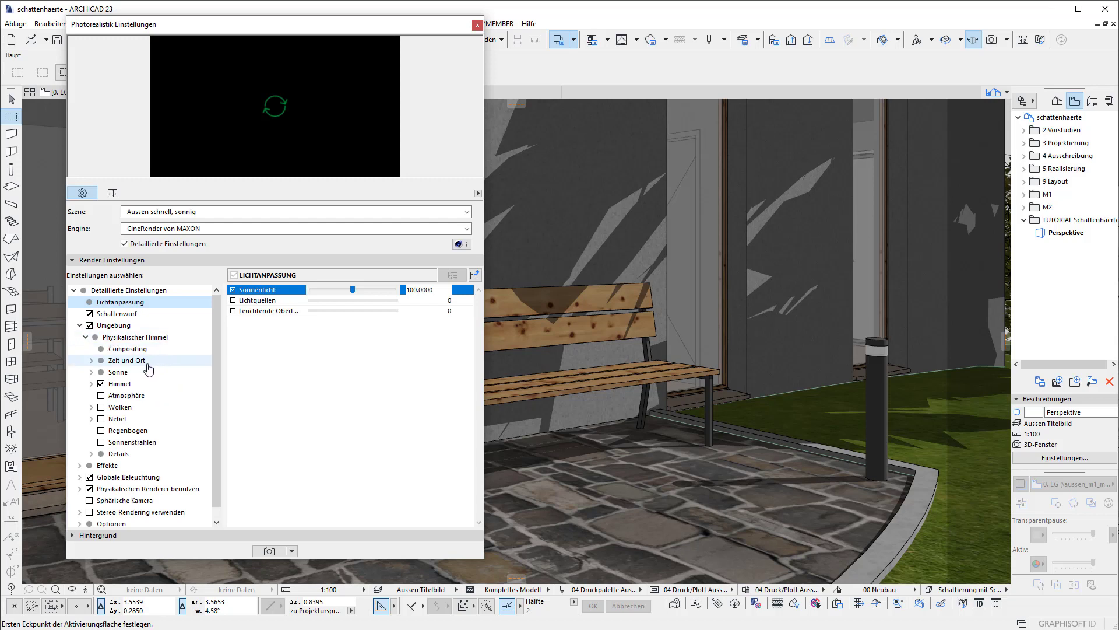
click(92, 374)
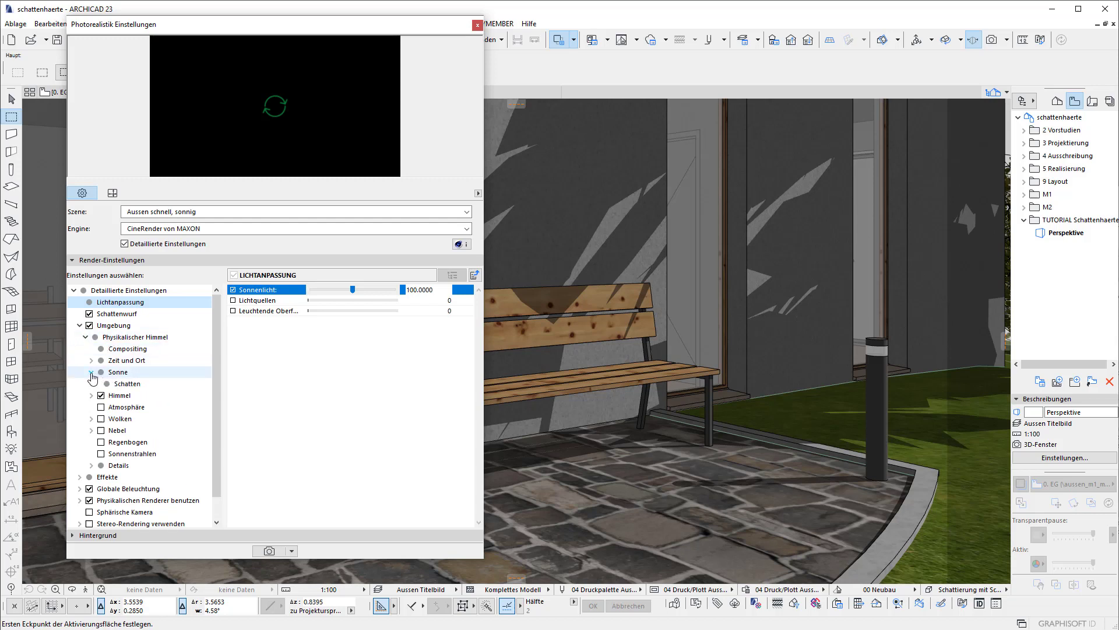
Change the Sonne Größenverhältnis from 100 to 0 and start a new render
click(135, 374)
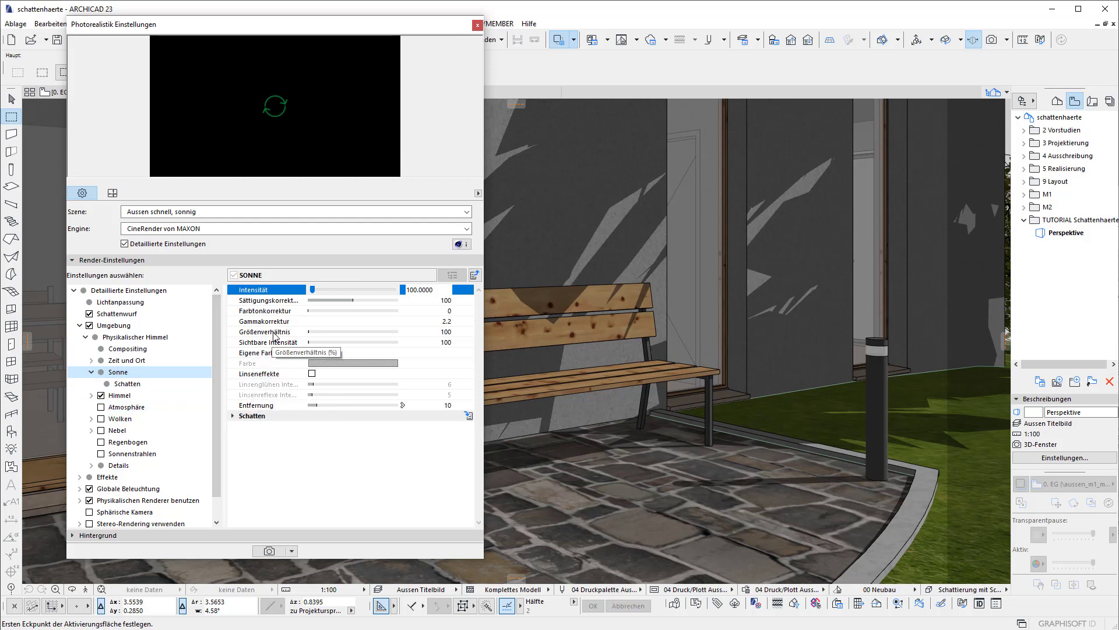
click(445, 333)
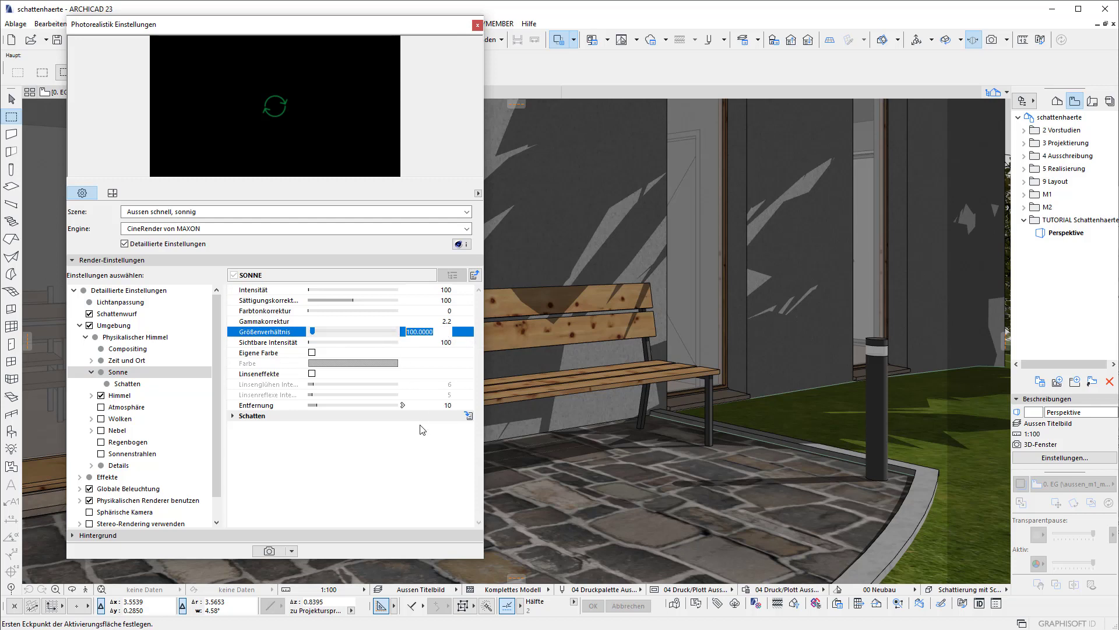
text(0)
key(Tab)
click(270, 551)
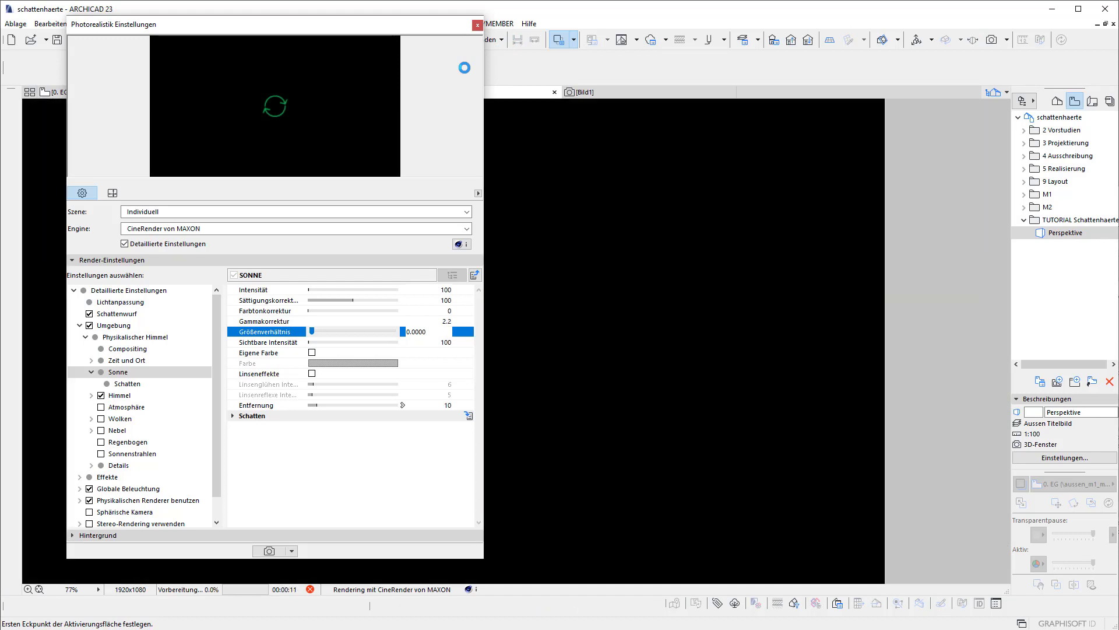
Close the render settings, let Bild2 finish with crisp shadows, then return to Perspektive
click(477, 25)
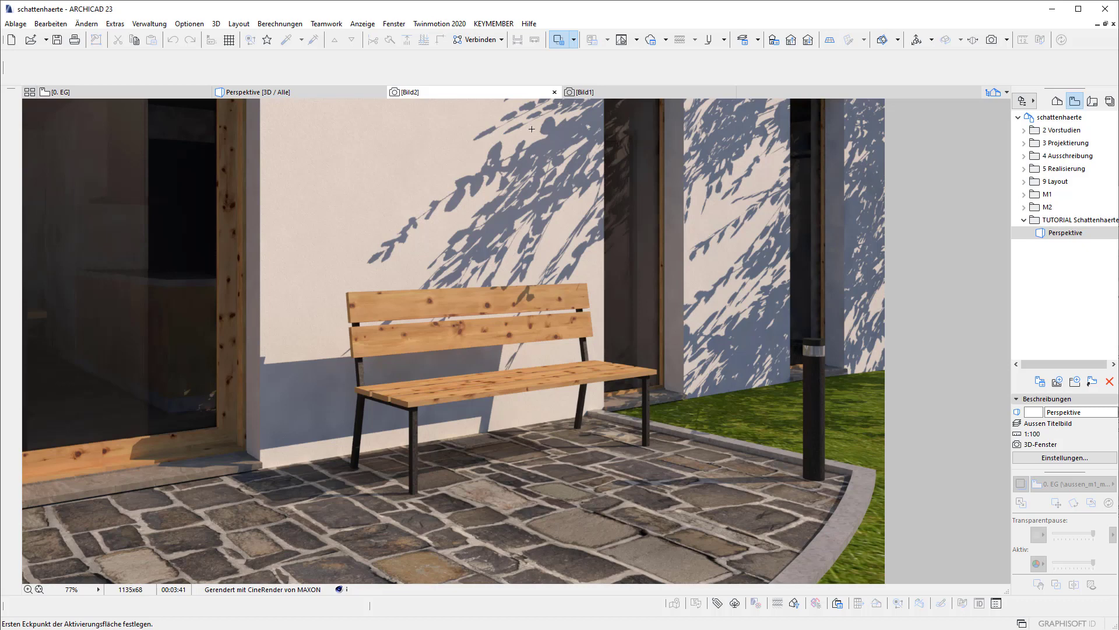
click(307, 94)
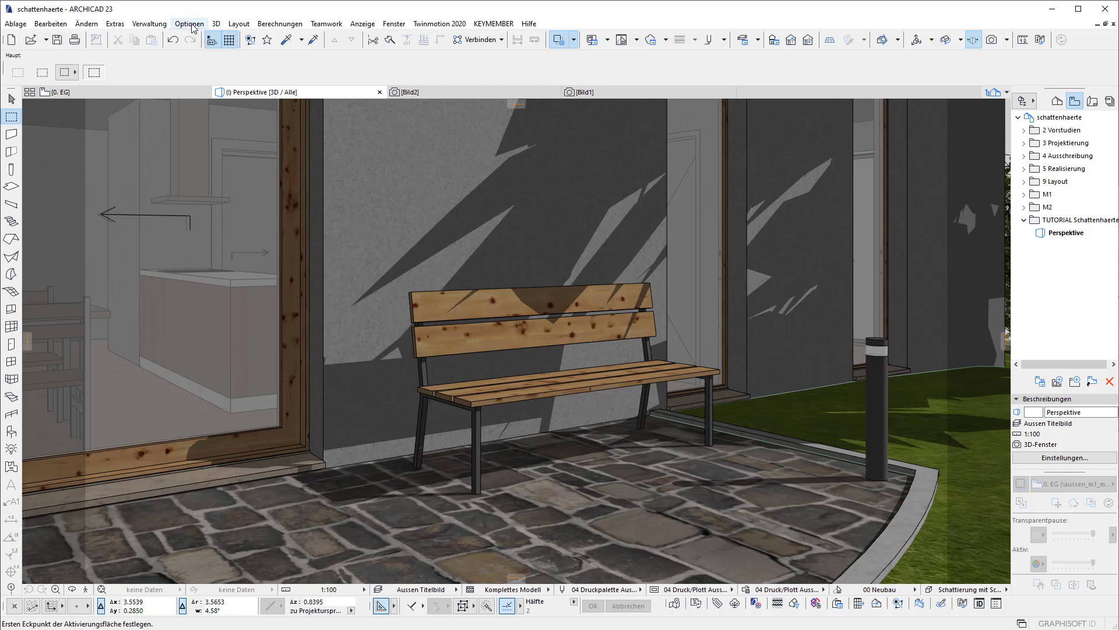
Raise the Sonne Größenverhältnis from 0 to 1000 and start another render
click(216, 24)
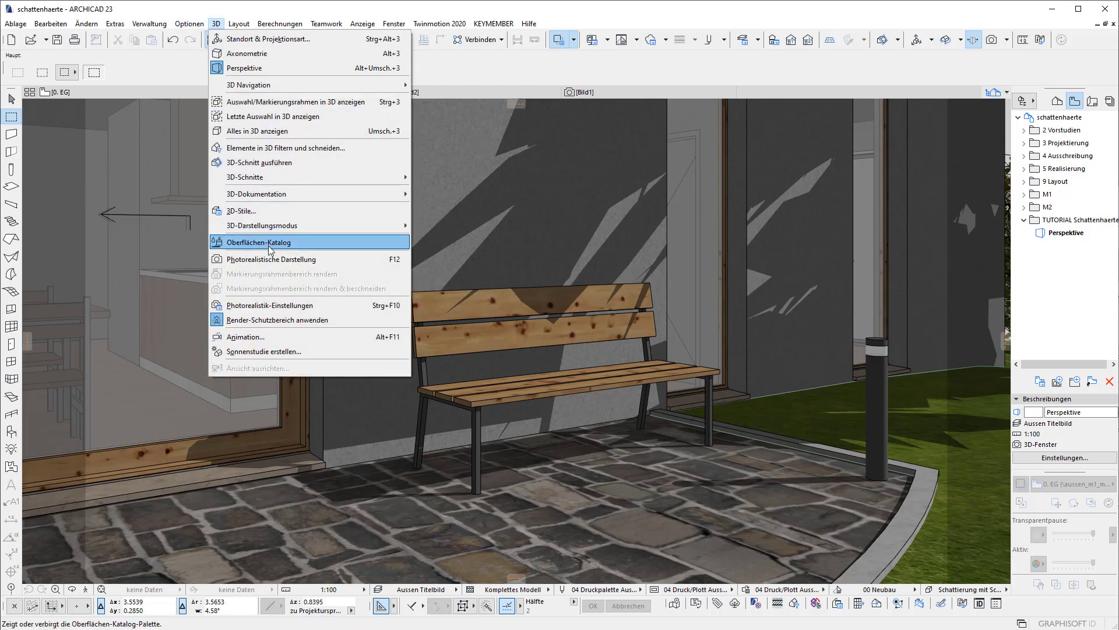
click(265, 302)
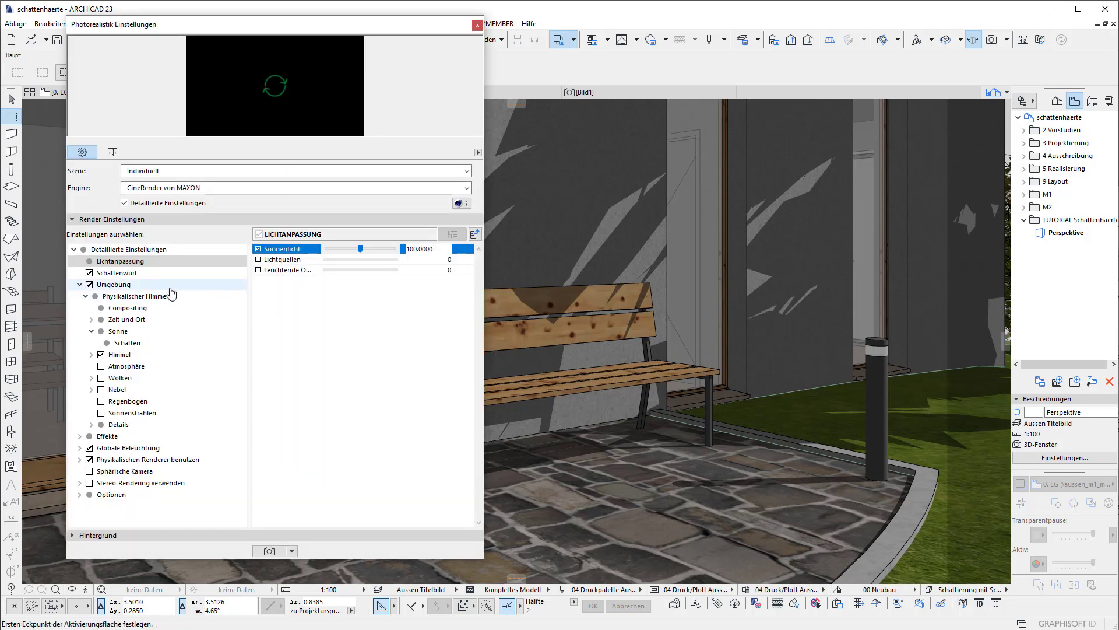
click(134, 331)
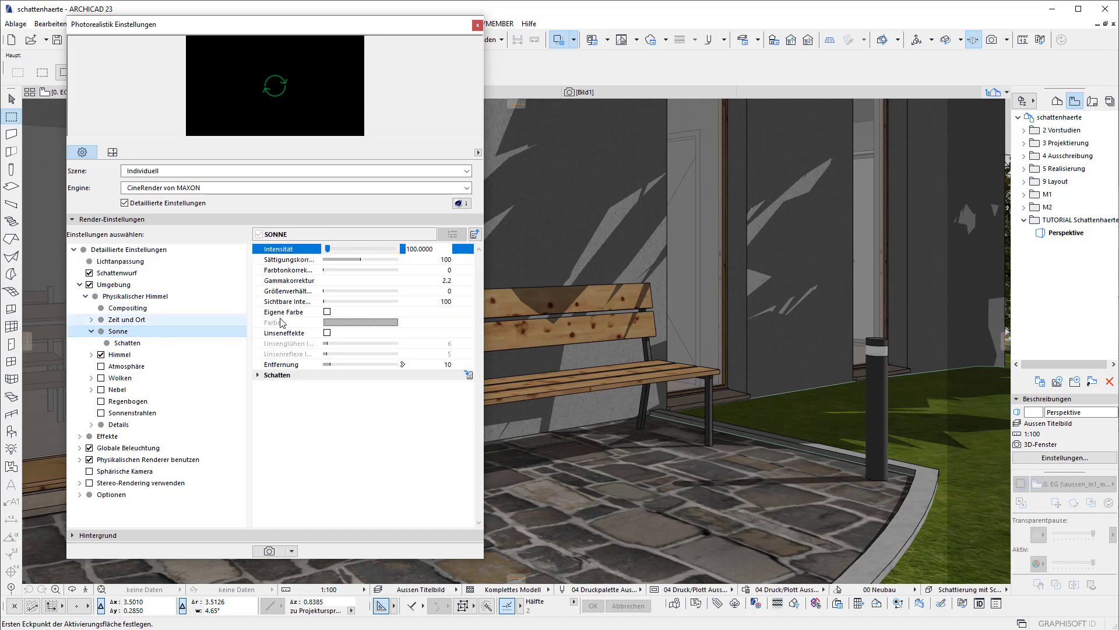
click(445, 291)
double_click(431, 291)
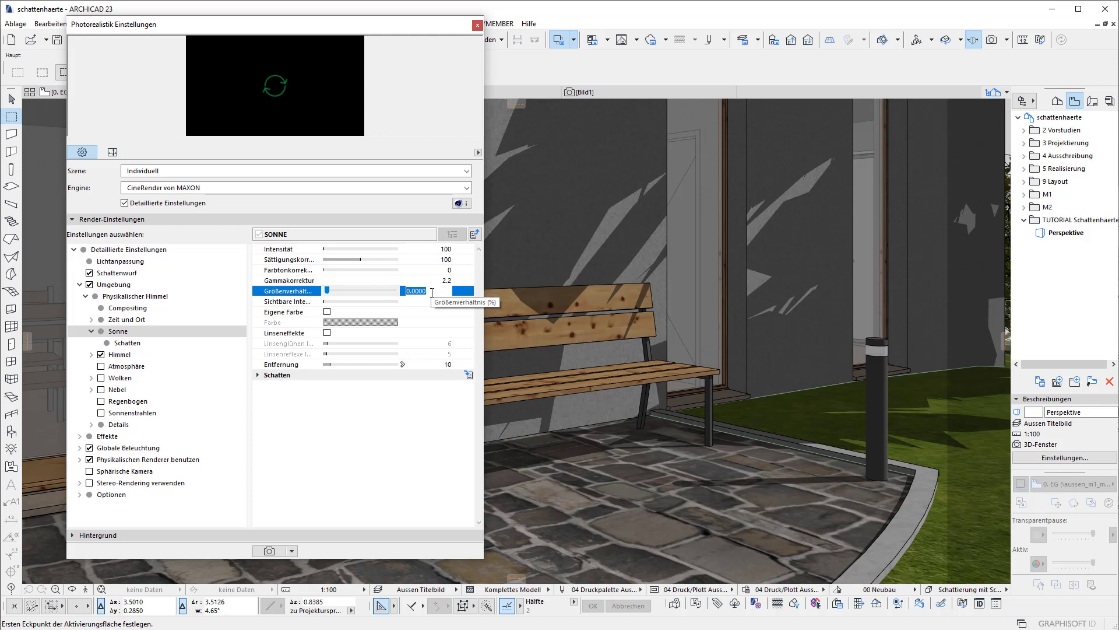
text(100)
click(367, 445)
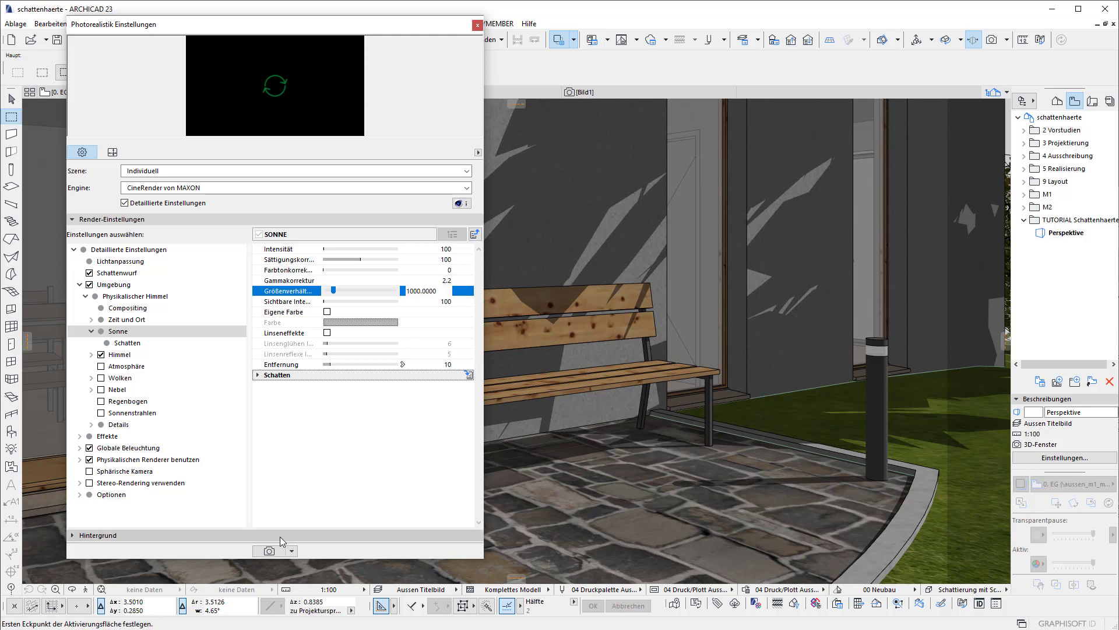
click(270, 552)
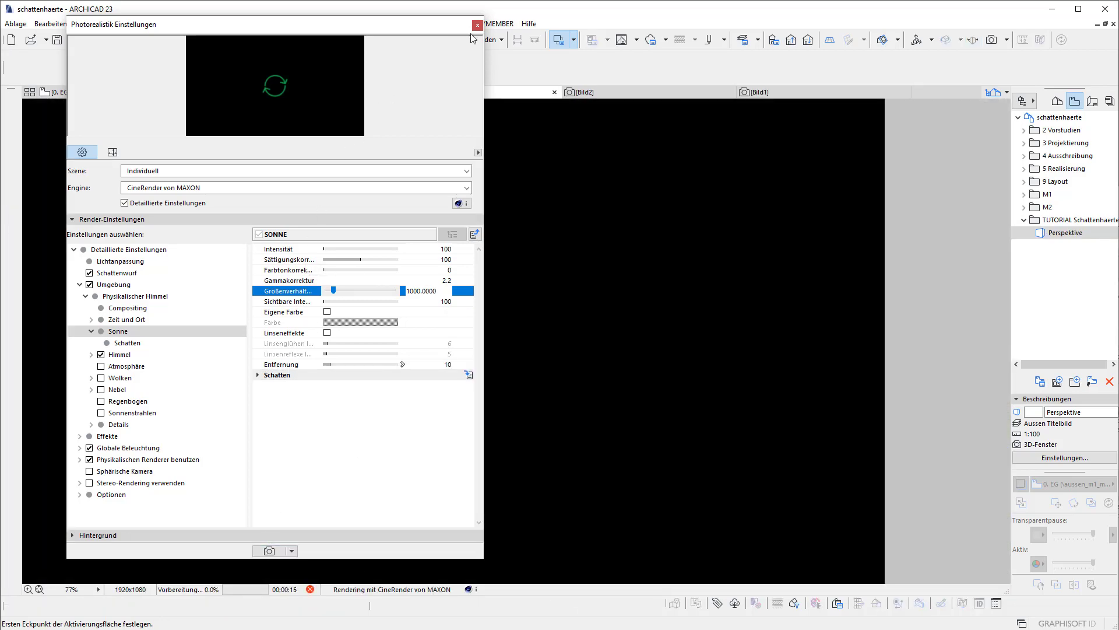
Close the render settings and let Bild3 finish with softly blurred tree shadows
click(477, 25)
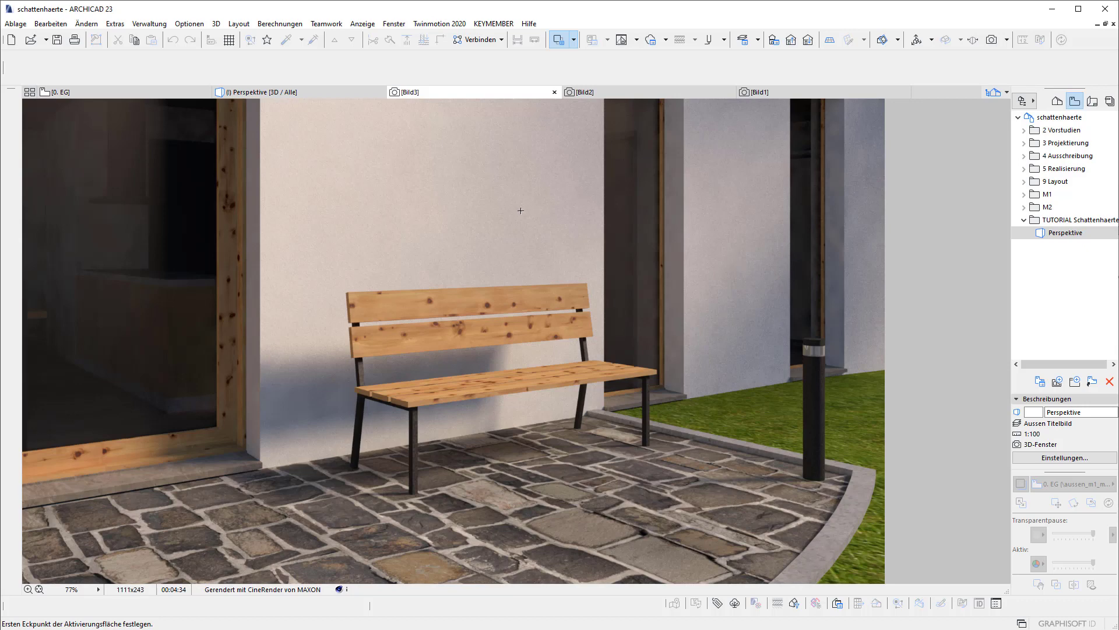
In the simplified render settings, apply the Regnerischer Tag weather preset
click(216, 24)
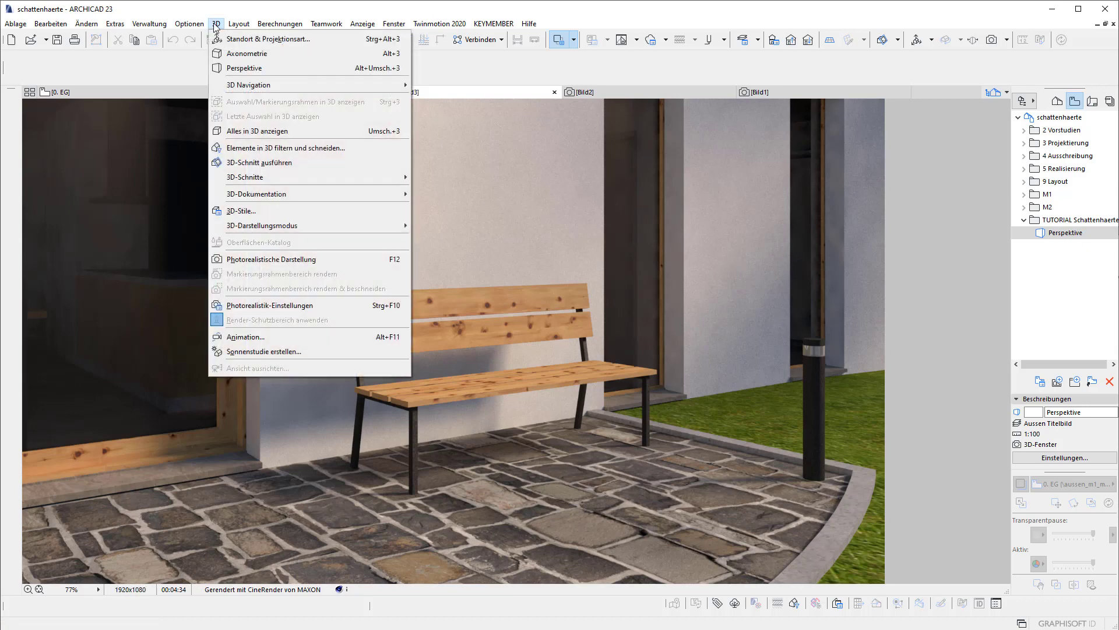
click(336, 302)
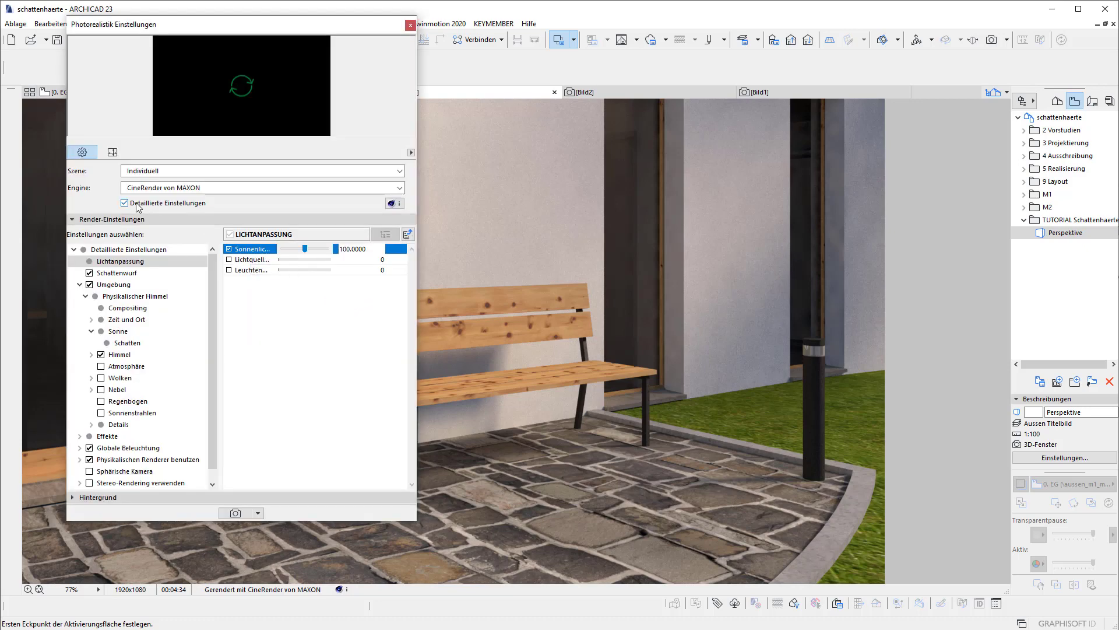
click(136, 204)
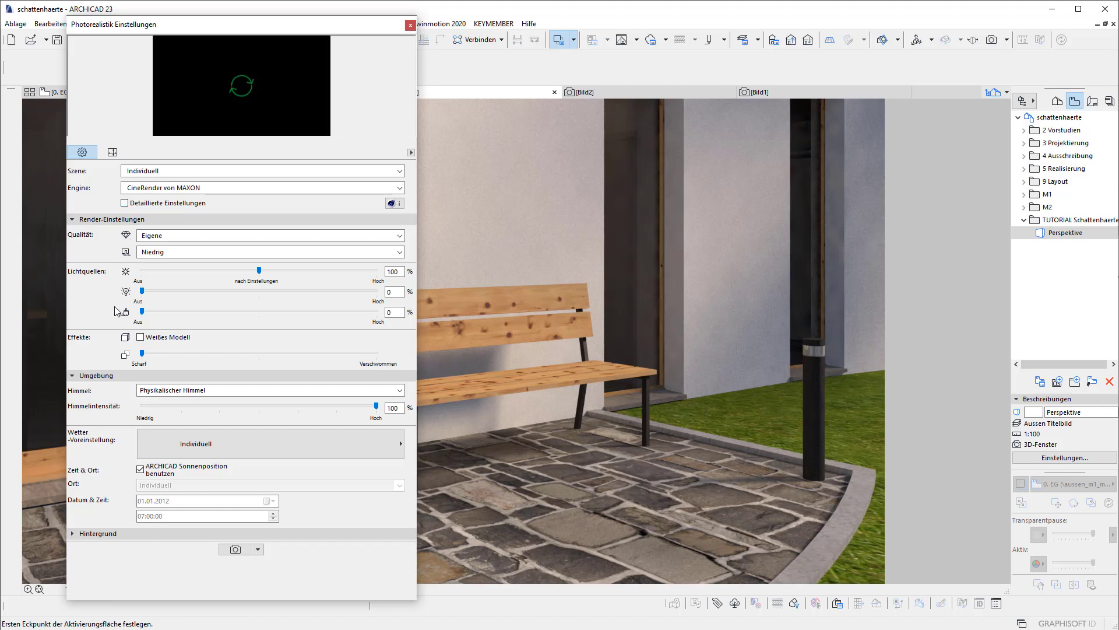
click(235, 438)
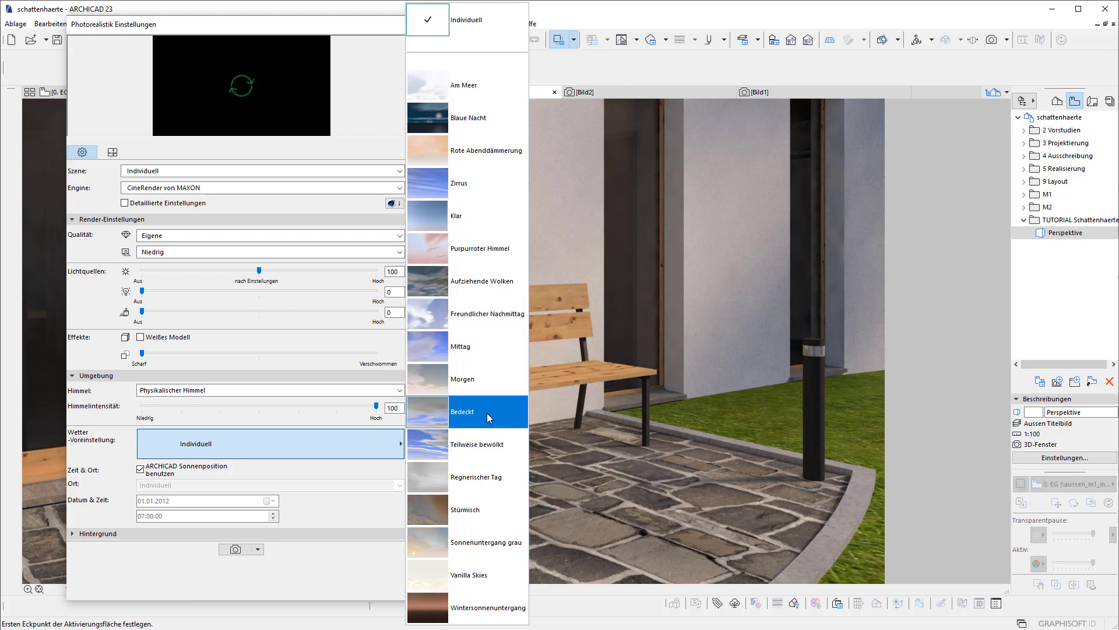
click(474, 479)
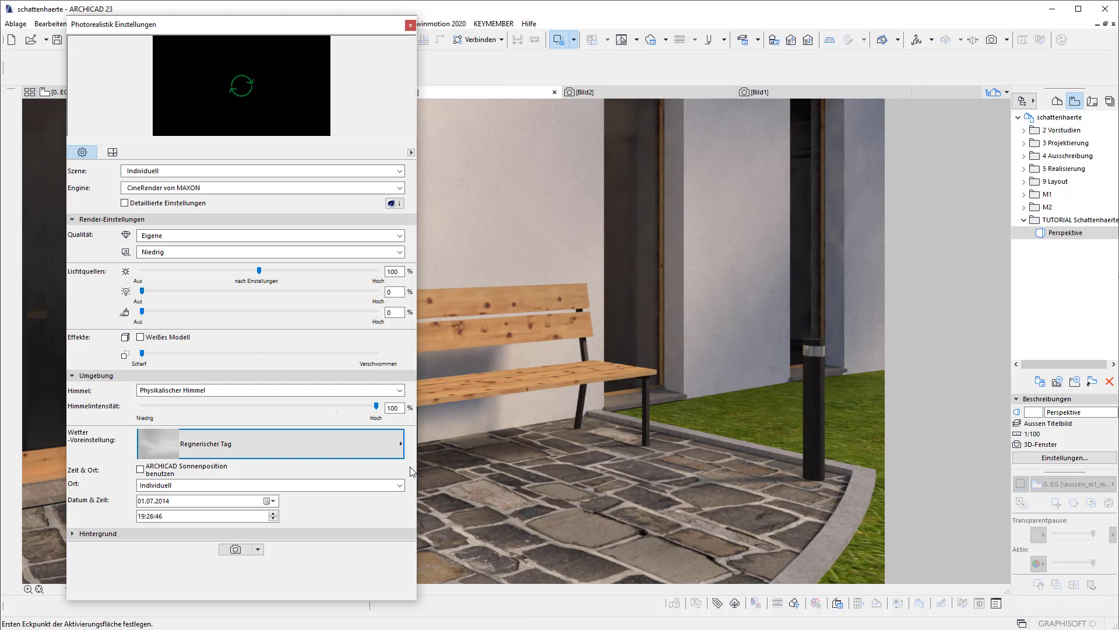